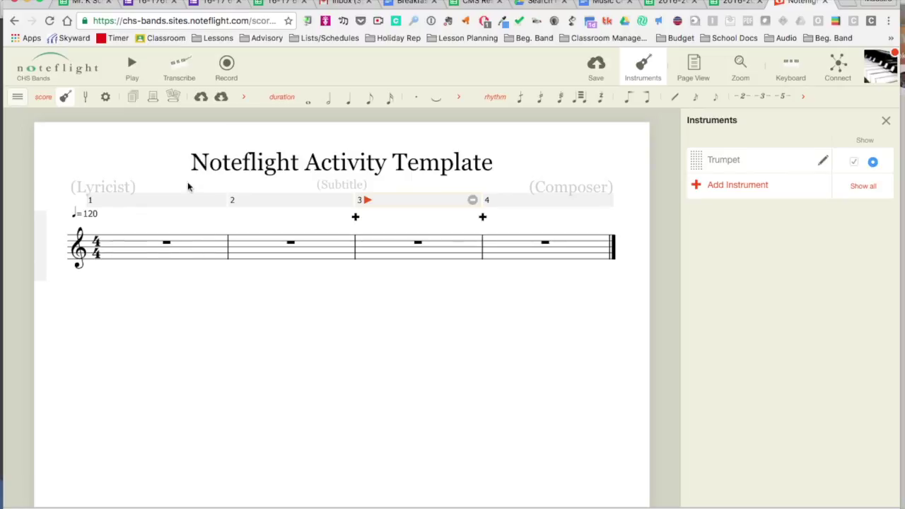
Step: Fill measure 1 with a half note followed by two quarter notes
click(136, 248)
click(327, 97)
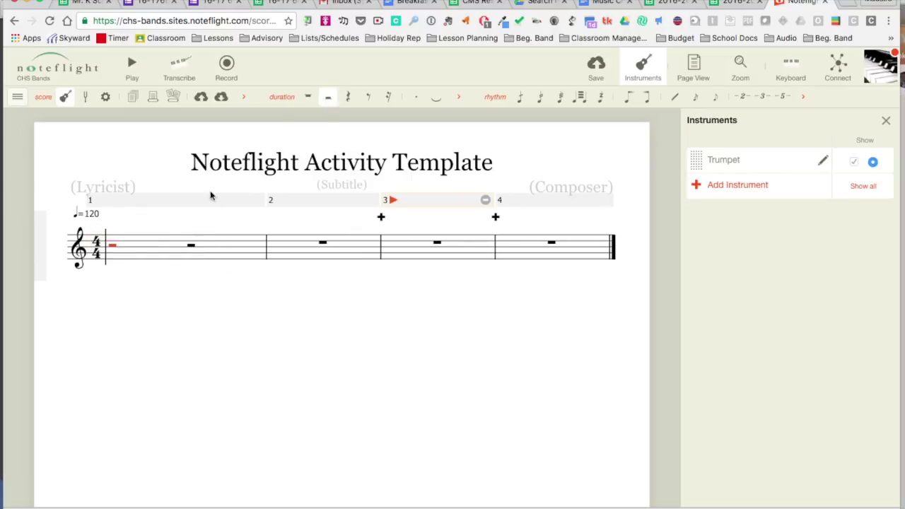
click(174, 243)
click(187, 244)
click(347, 98)
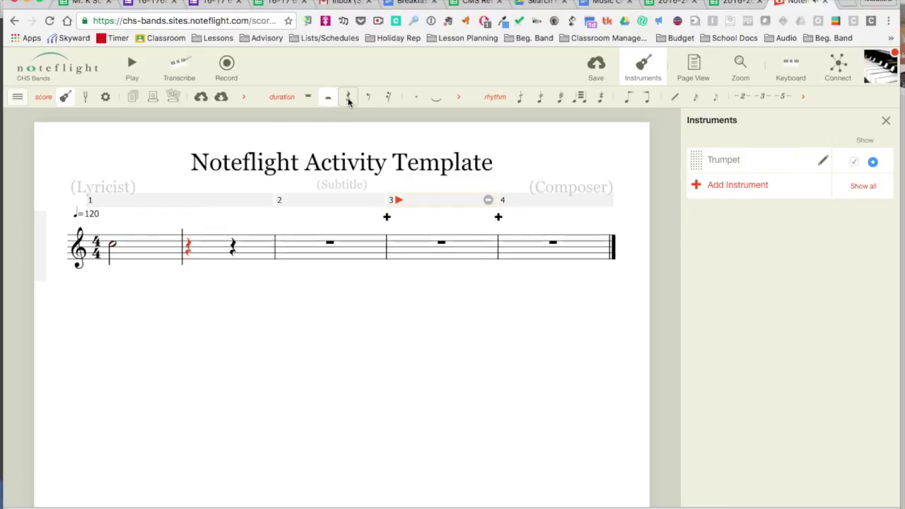
click(190, 247)
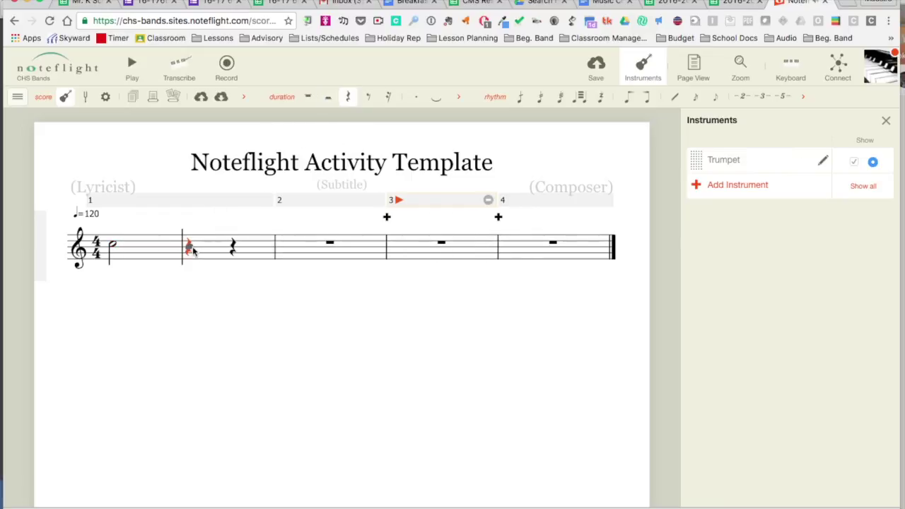
click(232, 248)
click(234, 251)
Step: Place a note at the start of measure 2 and shorten it to a quarter note
key(Right)
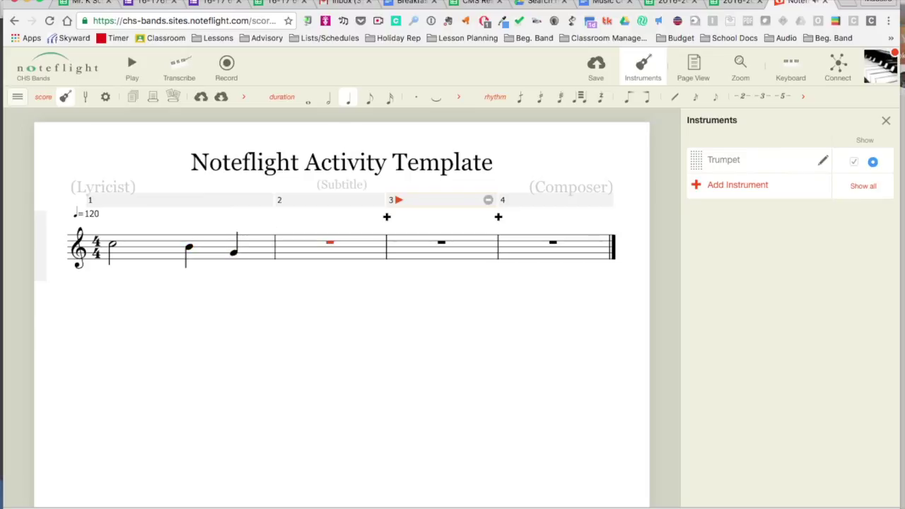
click(330, 96)
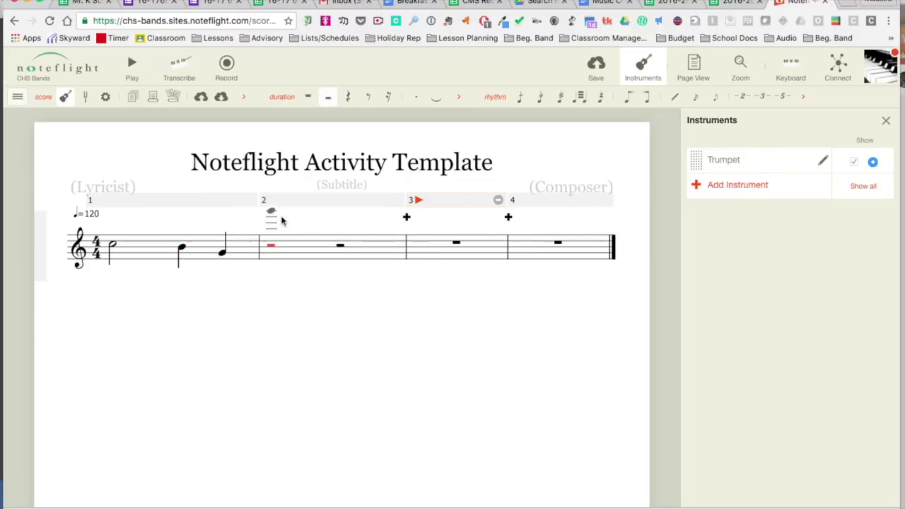
click(271, 247)
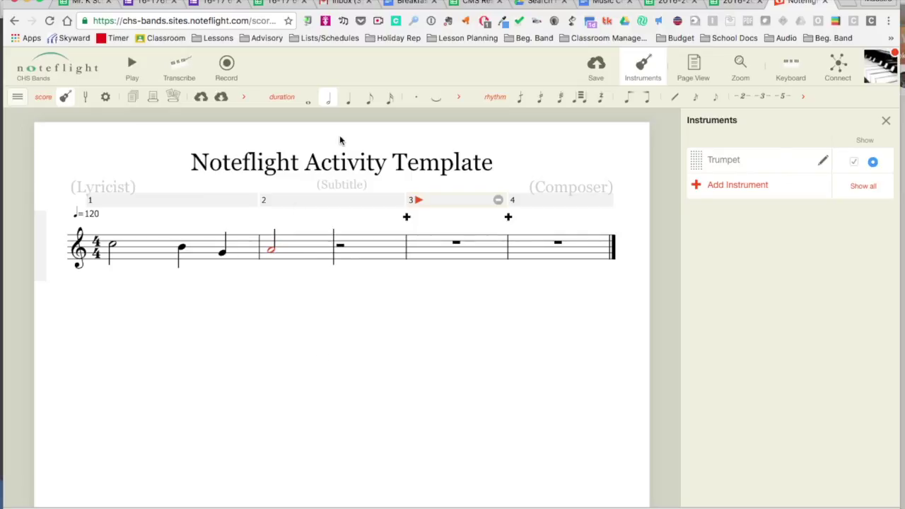
click(350, 100)
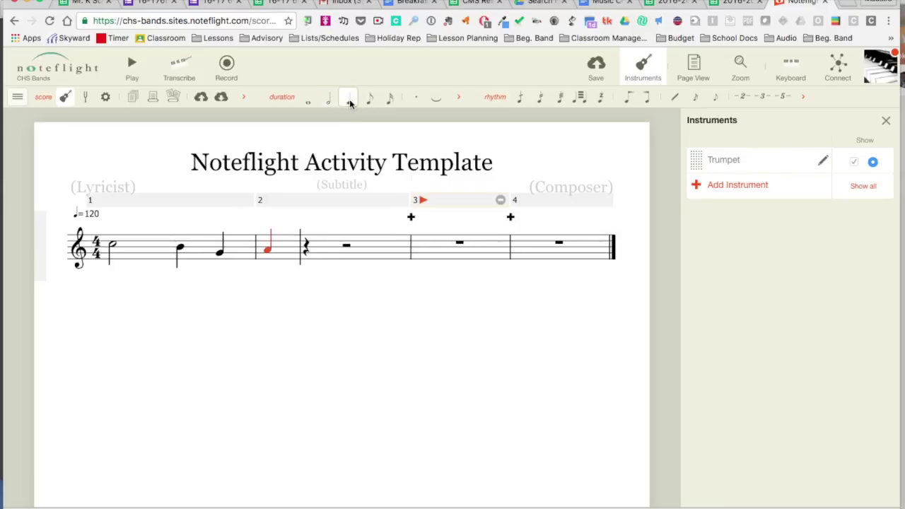
Step: Try eighth, sixteenth, whole and dotted durations on measure 2's first note, ending on a plain half note
click(369, 99)
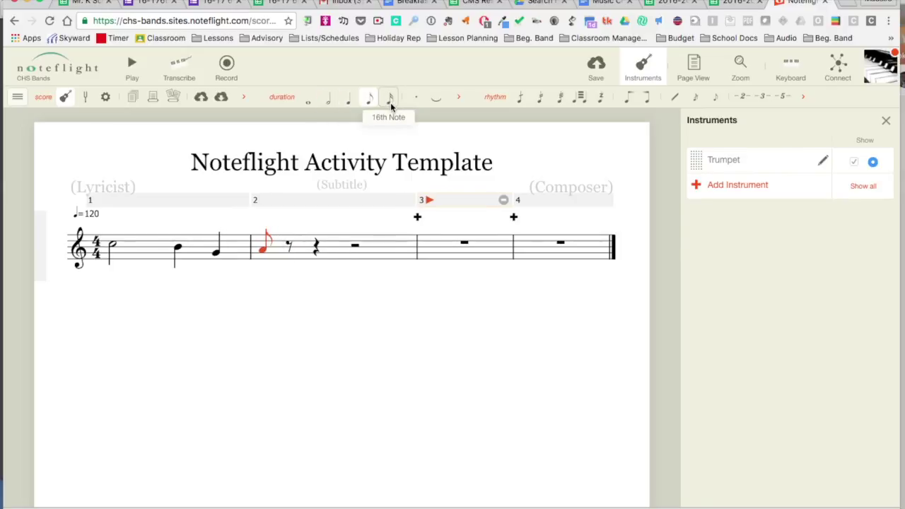
click(390, 102)
click(330, 101)
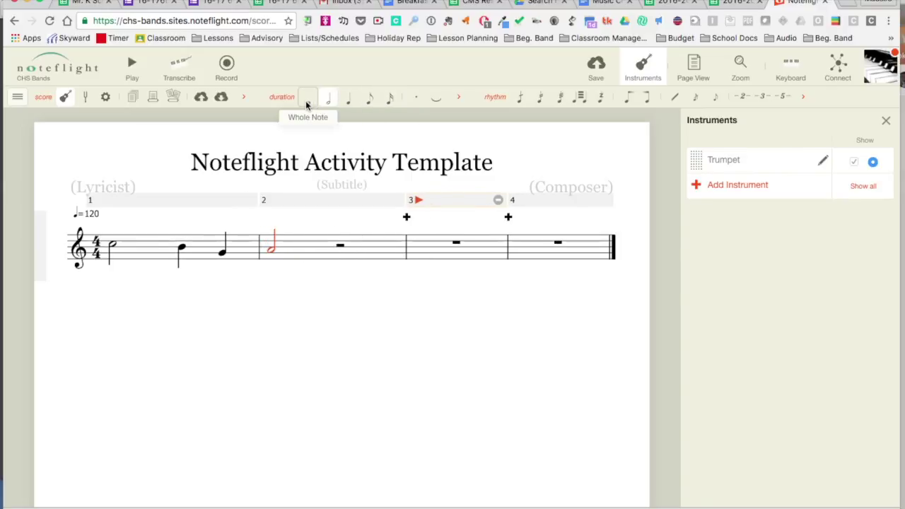
click(306, 100)
click(331, 102)
click(418, 99)
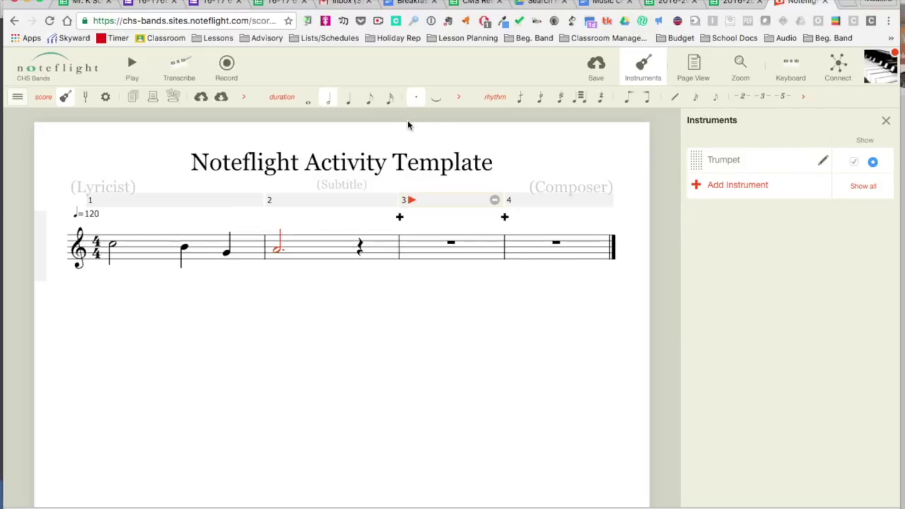
click(413, 97)
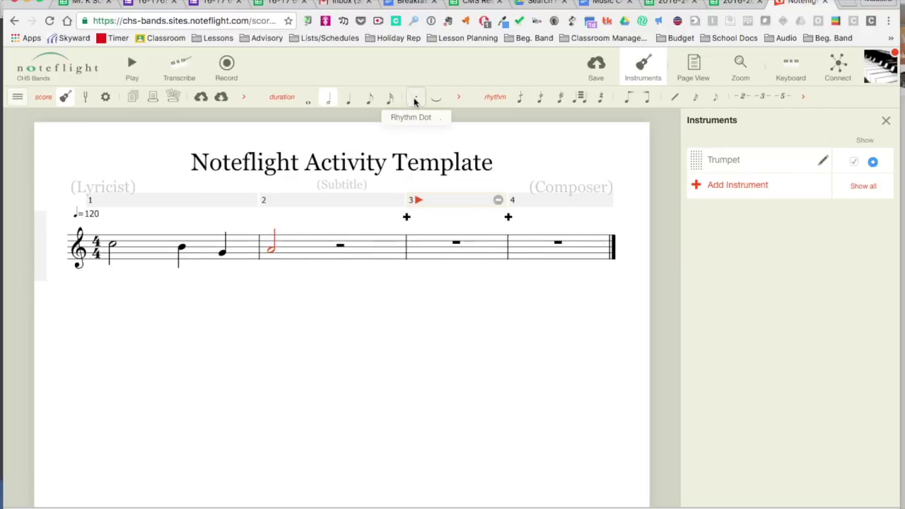
click(413, 98)
click(414, 98)
click(413, 98)
click(414, 98)
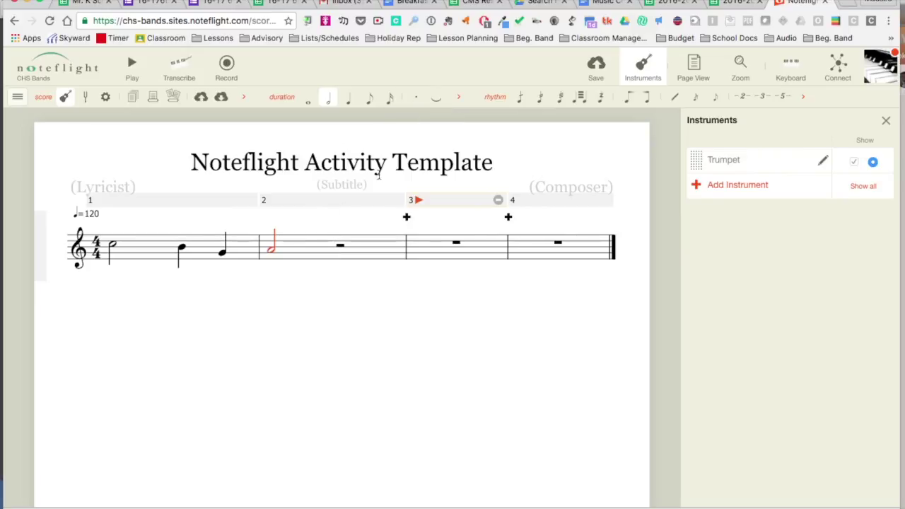
click(435, 101)
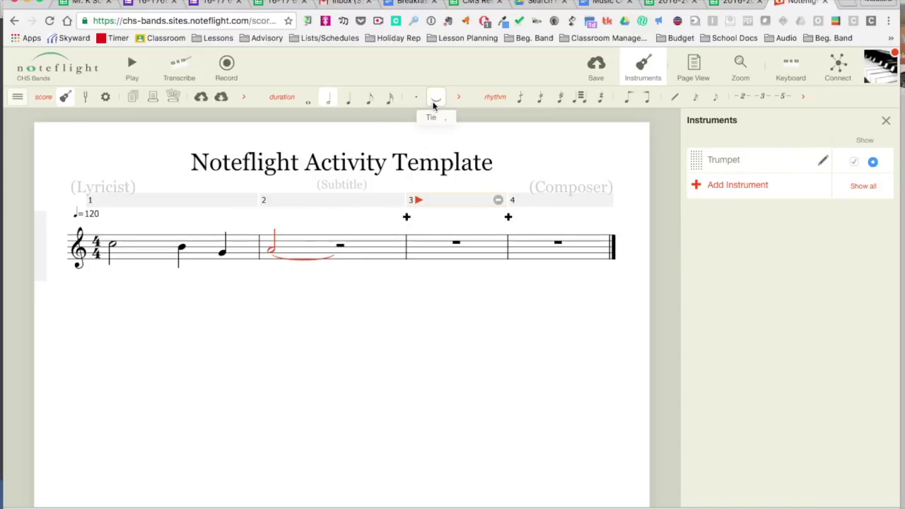
click(340, 244)
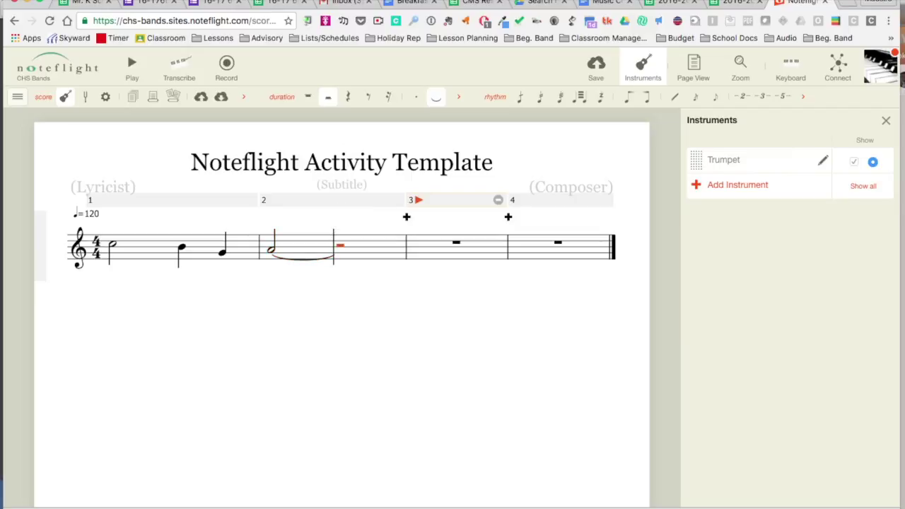
click(348, 97)
click(335, 252)
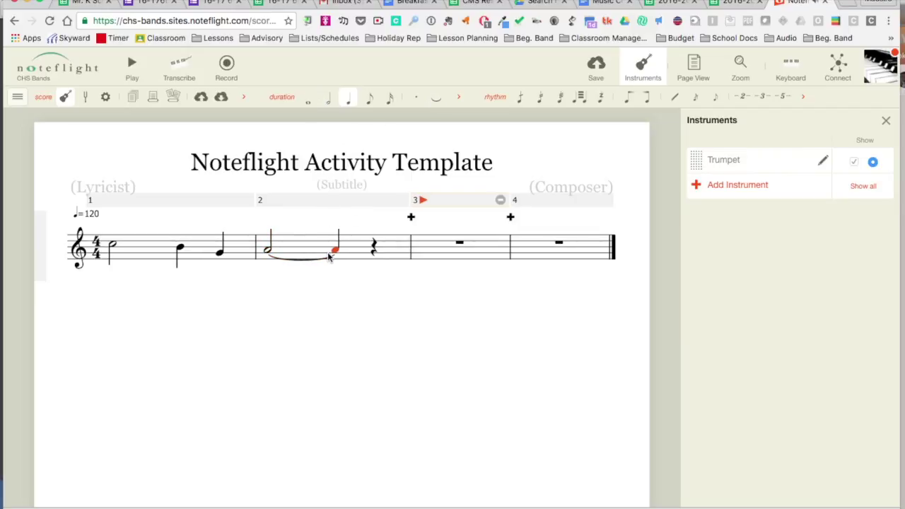
key(Delete)
key(Left)
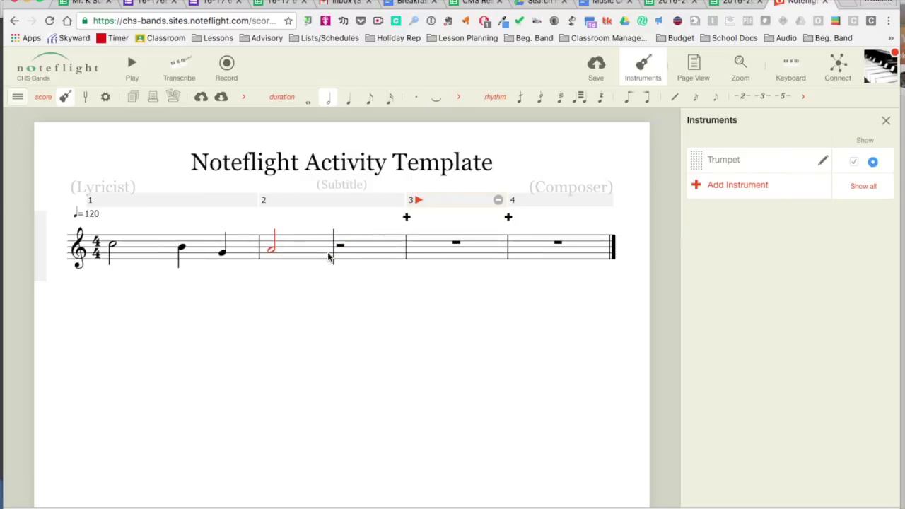
click(417, 98)
Step: Fill measure 2's last beat with a dotted eighth note and a sixteenth note
key(Right)
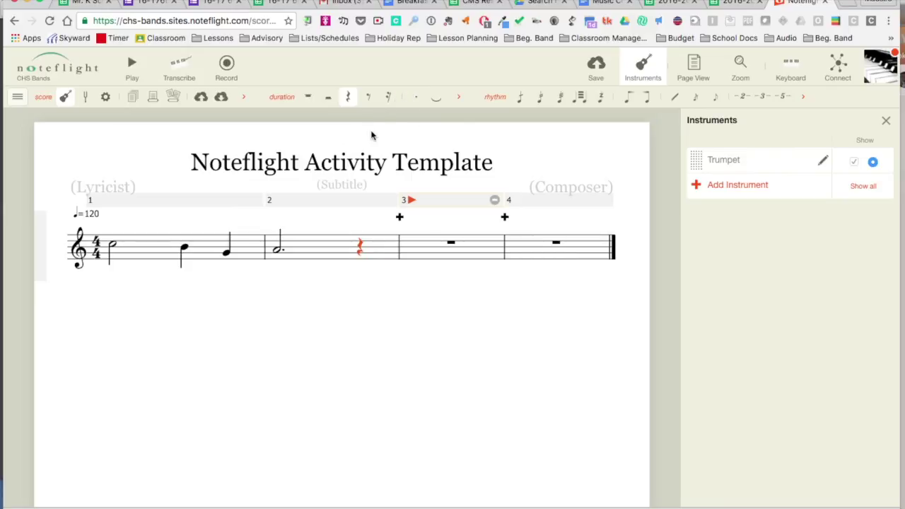
click(369, 96)
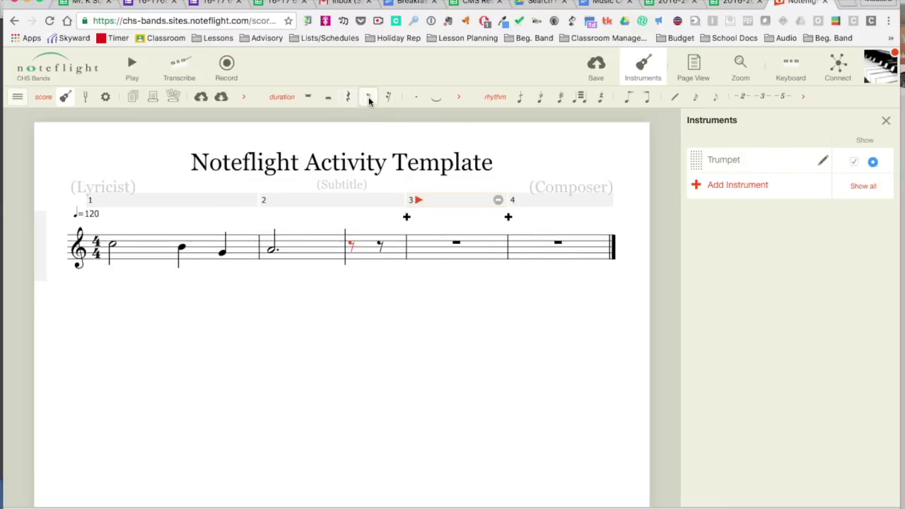
click(352, 247)
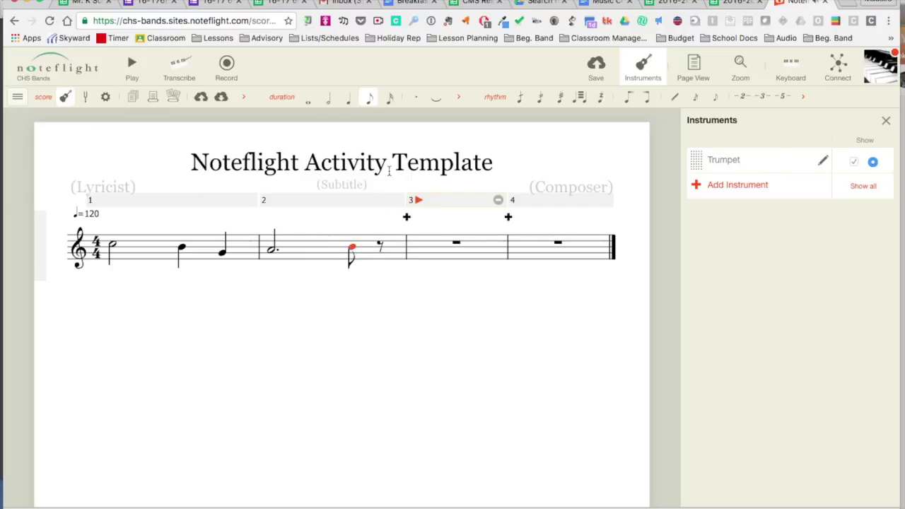
click(417, 100)
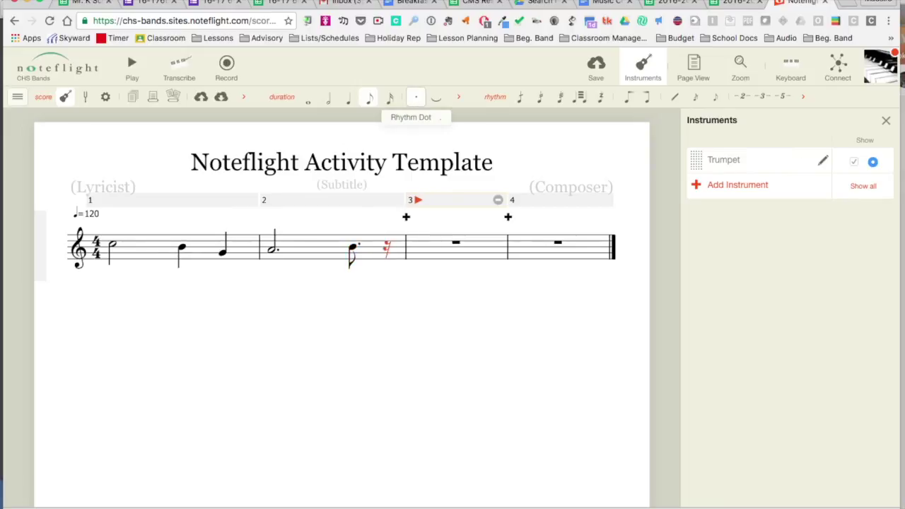
click(386, 249)
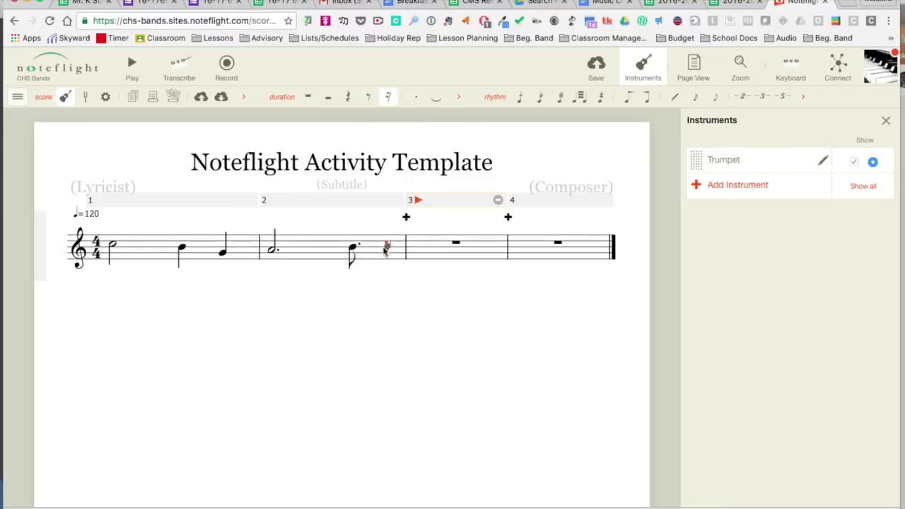
click(386, 252)
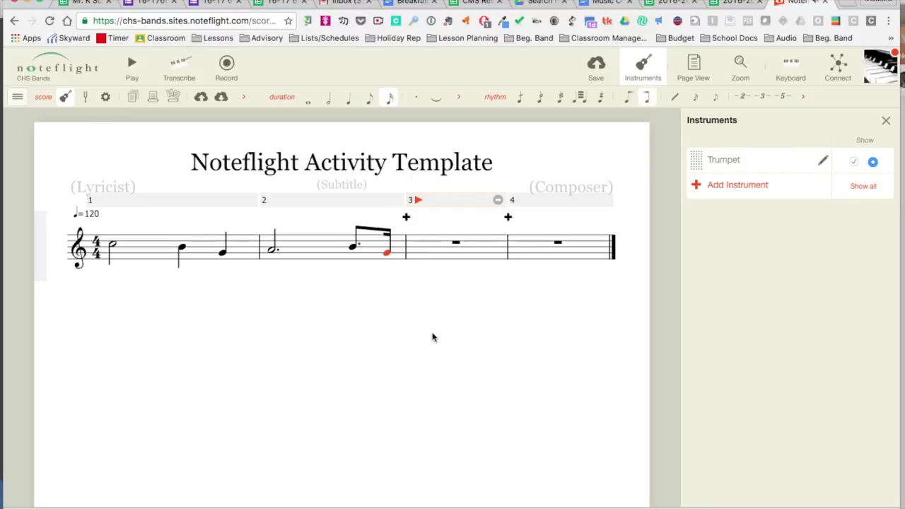
Step: Enter a dotted quarter note then an eighth note at the start of measure 3
click(347, 97)
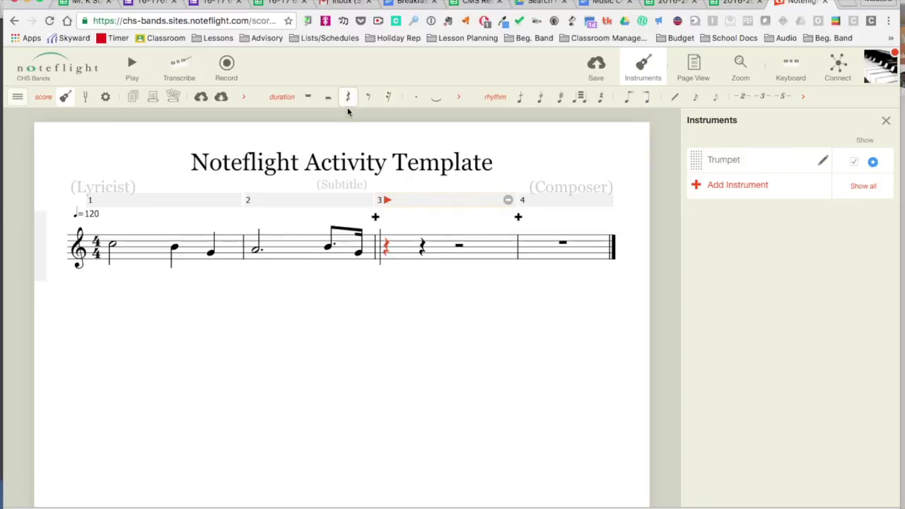
click(387, 245)
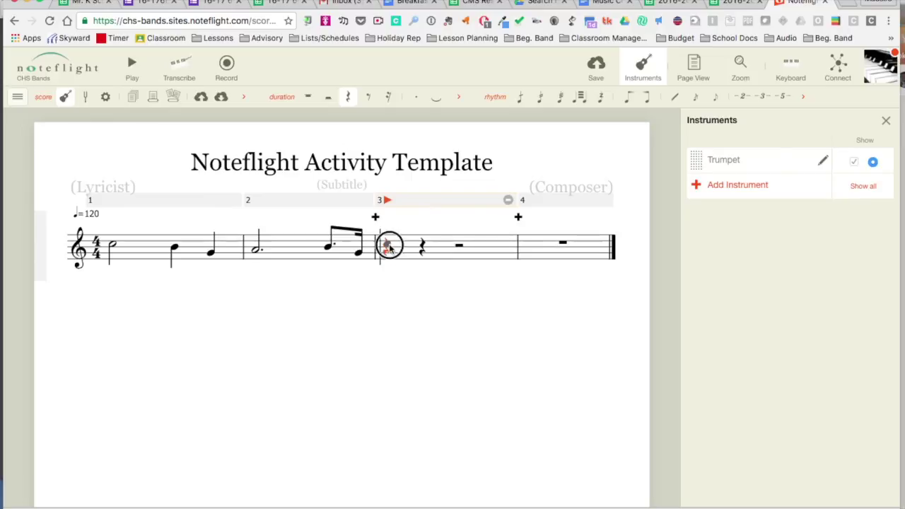
click(418, 97)
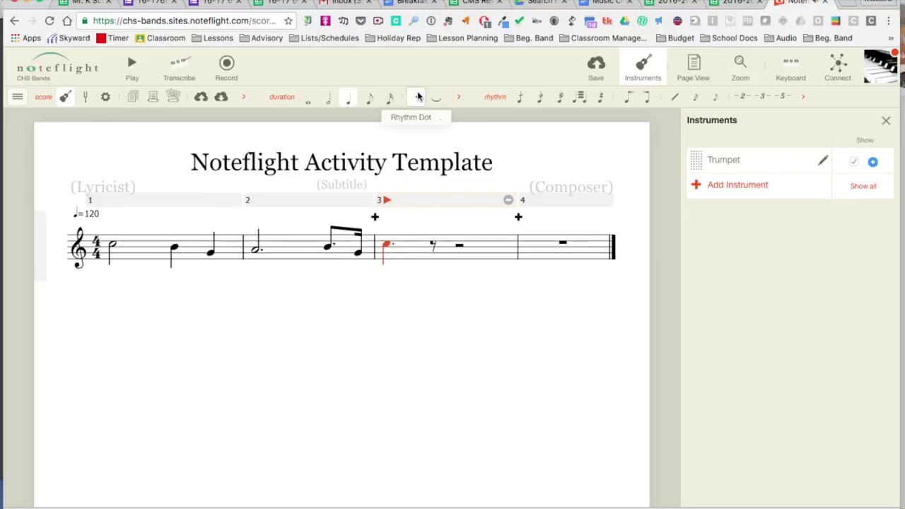
key(Right)
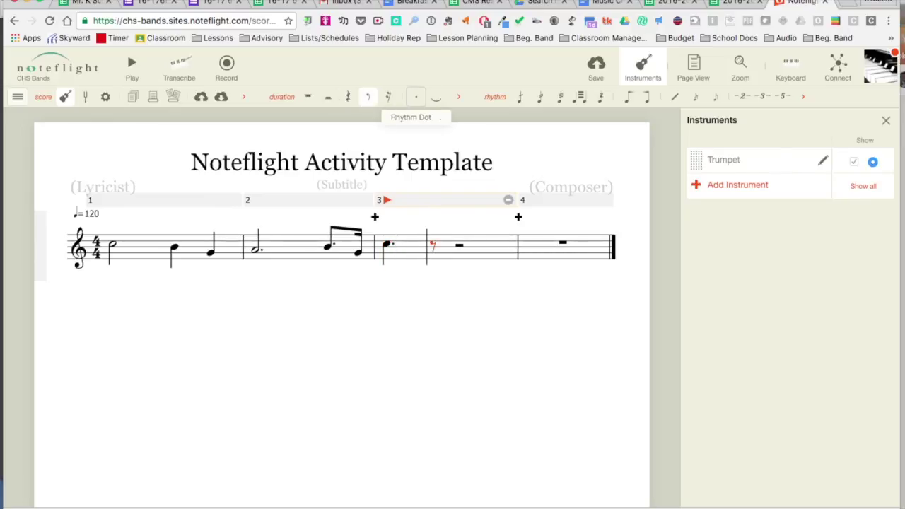
click(435, 247)
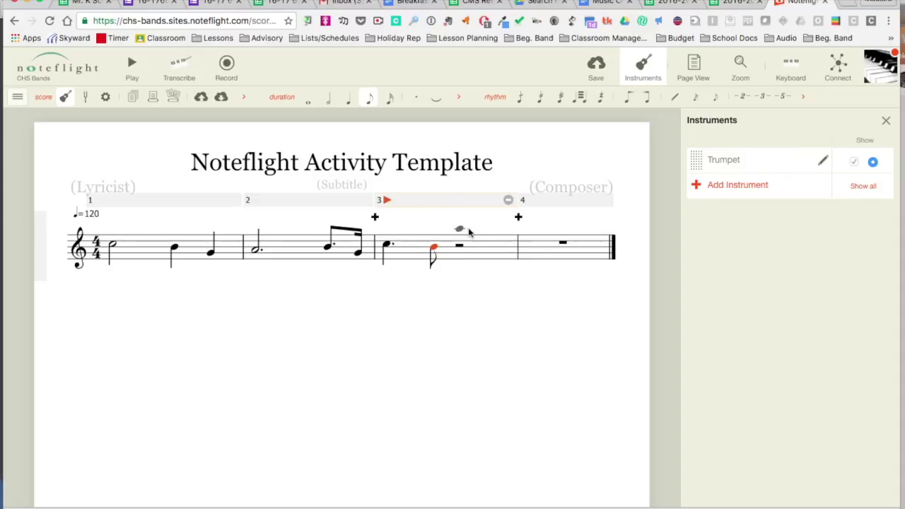
key(Right)
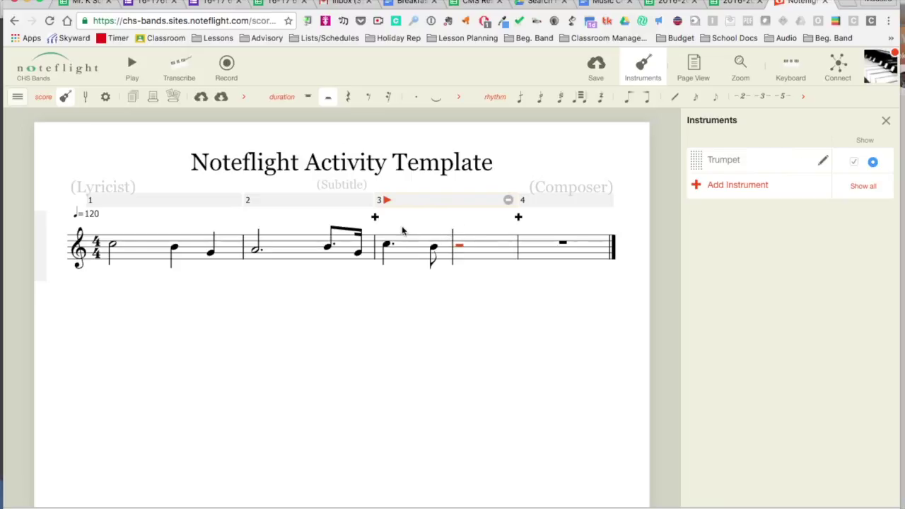
Step: Turn measure 3's third beat into a beamed triplet of three eighth notes
click(345, 98)
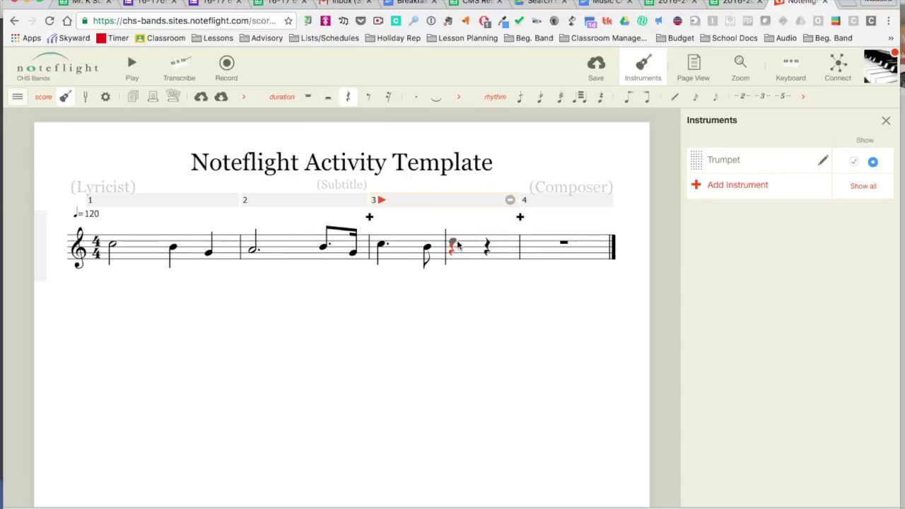
click(458, 244)
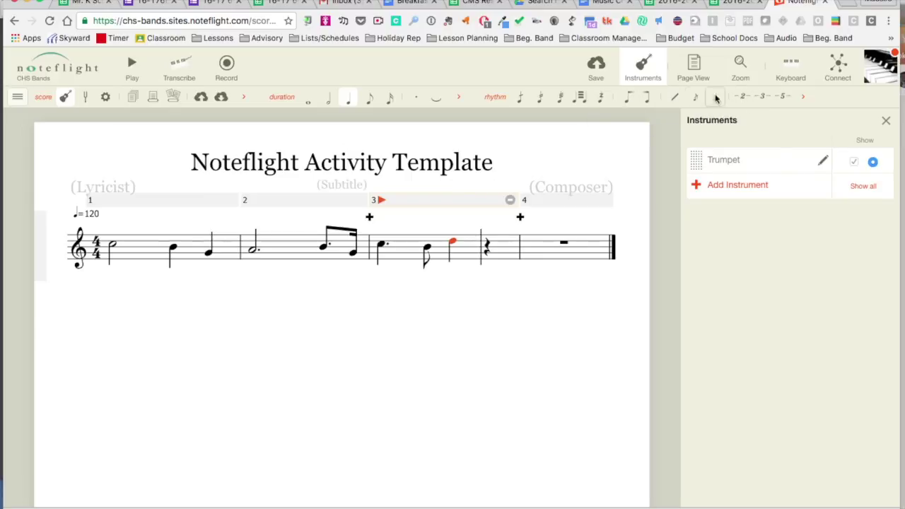
click(764, 96)
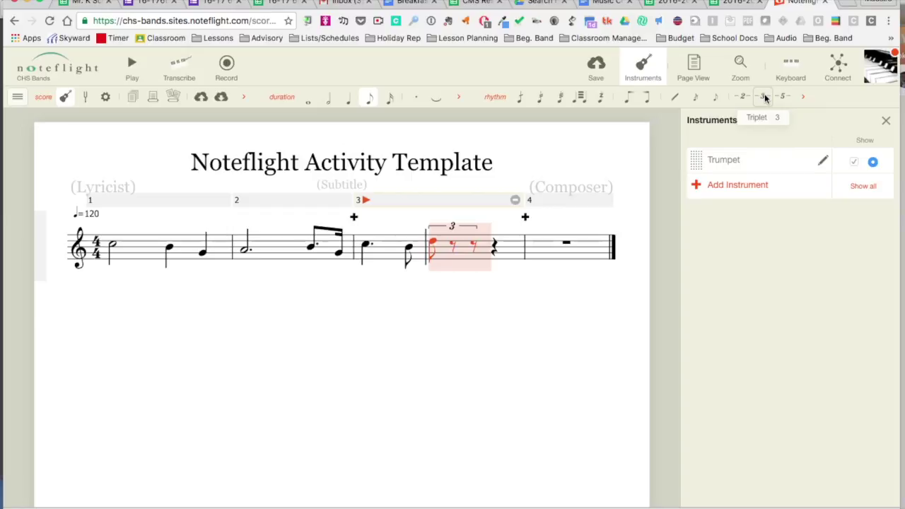
click(453, 247)
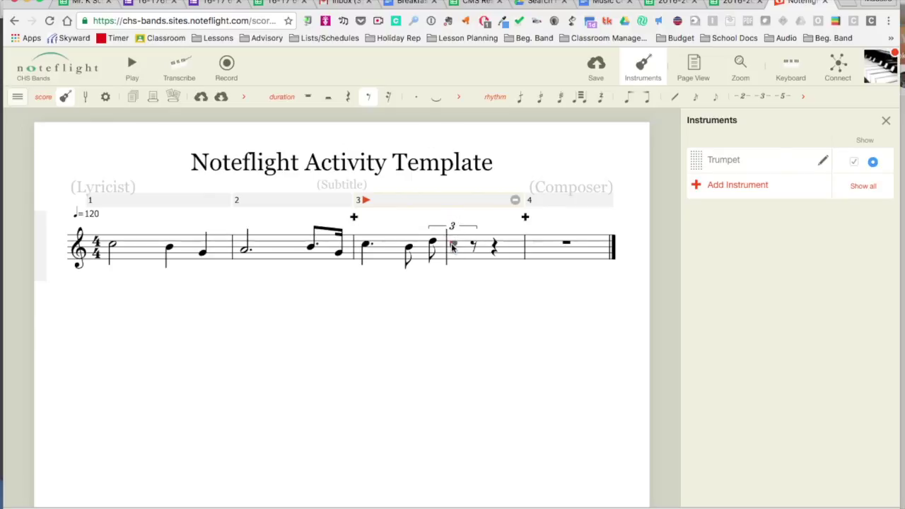
click(453, 244)
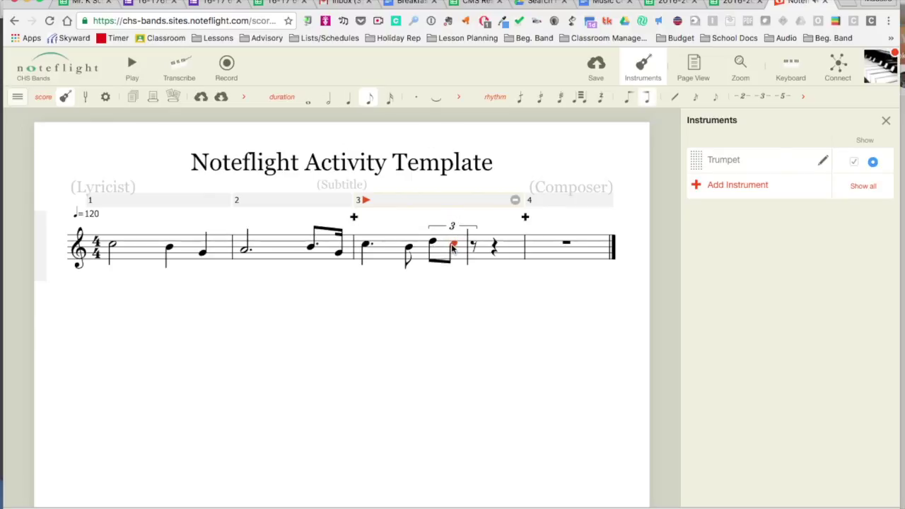
click(473, 247)
key(Right)
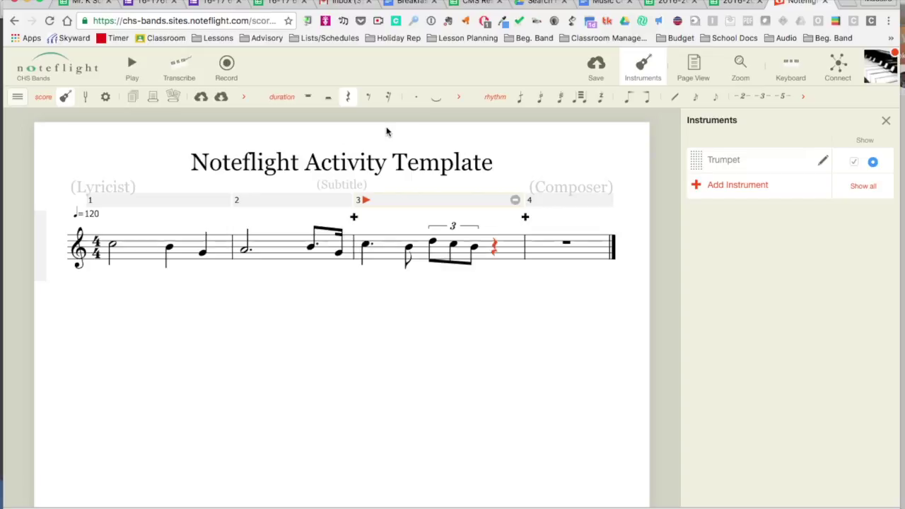
Step: Turn measure 3's closing quarter rest into three beamed eighth-note triplet notes
click(496, 252)
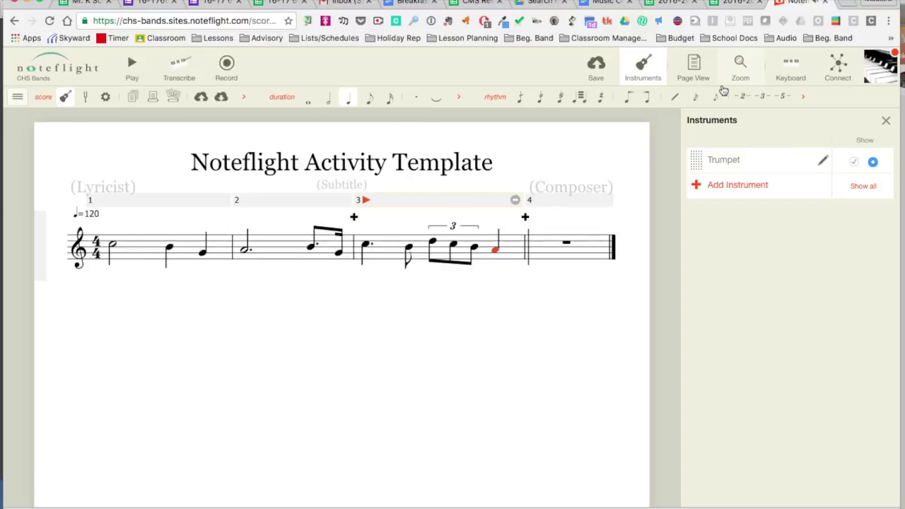
click(763, 98)
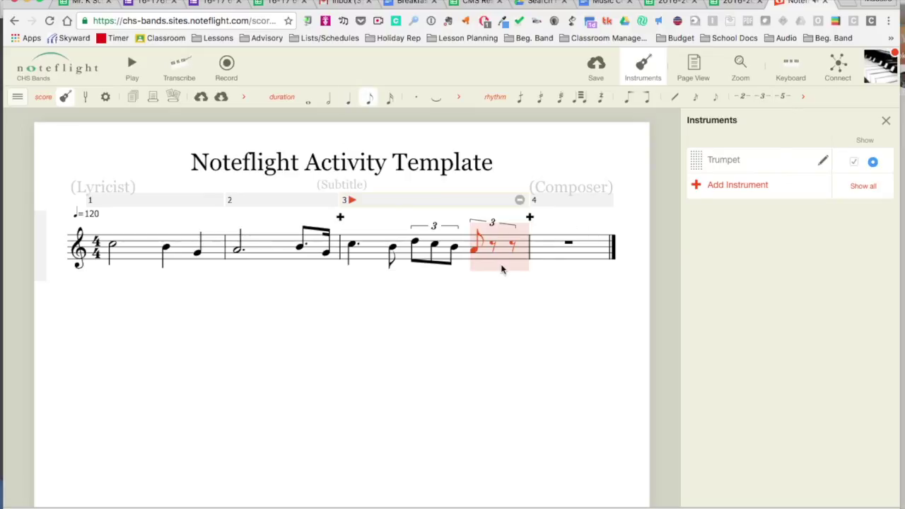
click(494, 248)
click(493, 248)
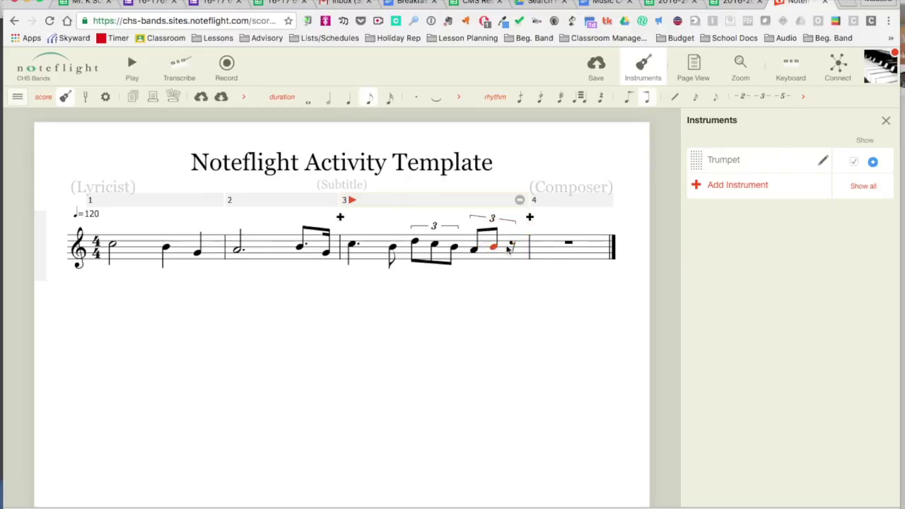
click(511, 247)
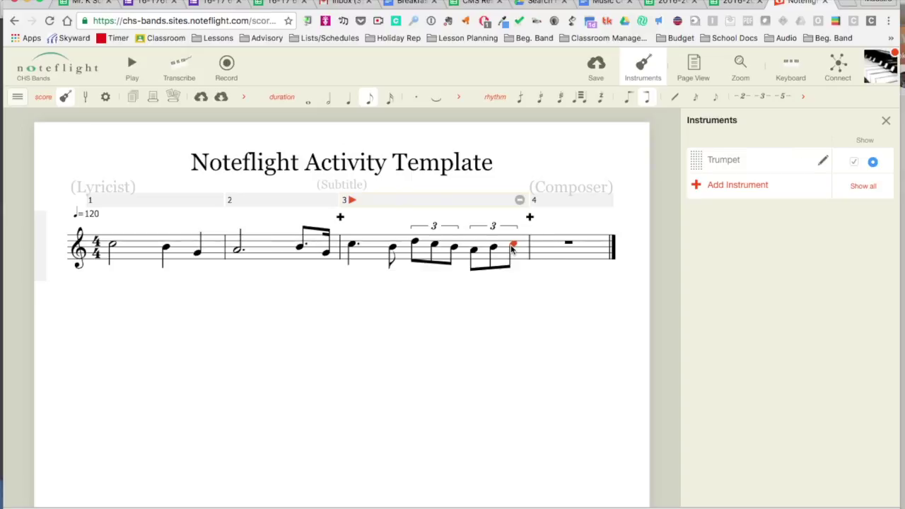
Step: Add a quarter note with tremolo slashes, then a quarter note with a roll mark, in measure 4
key(Right)
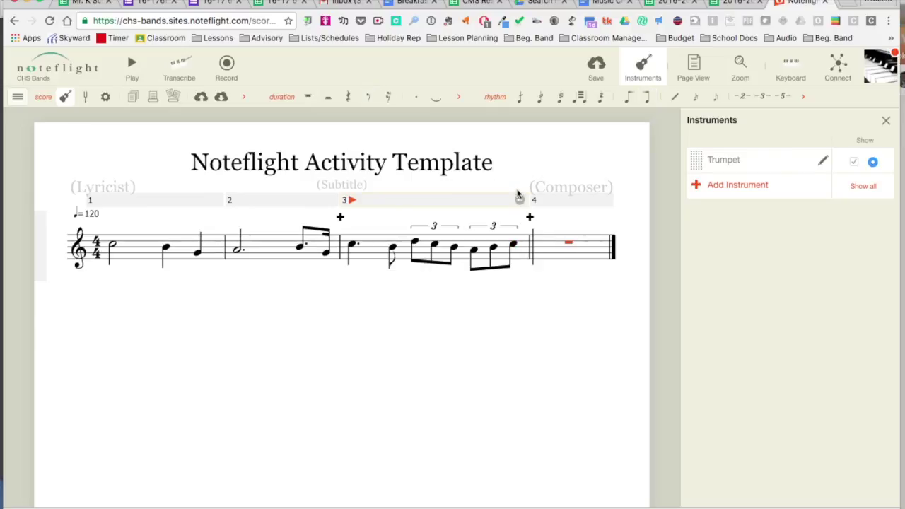
click(541, 244)
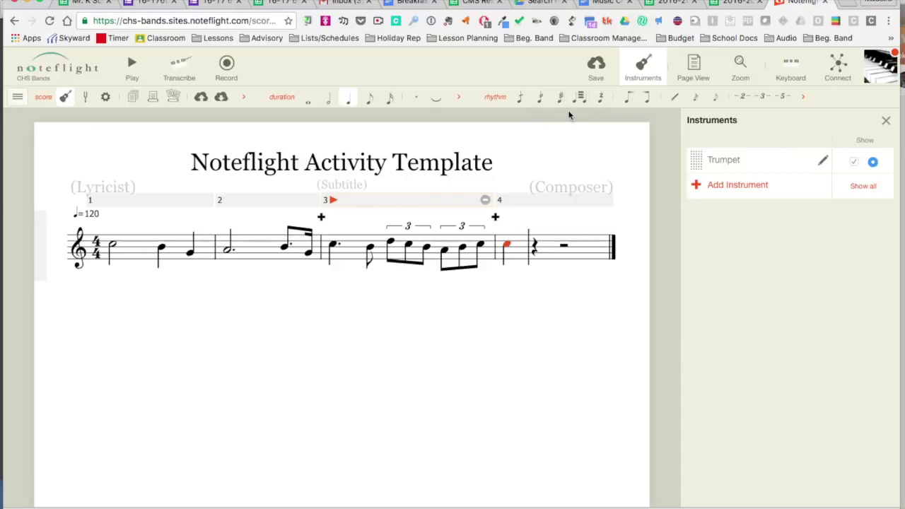
click(562, 99)
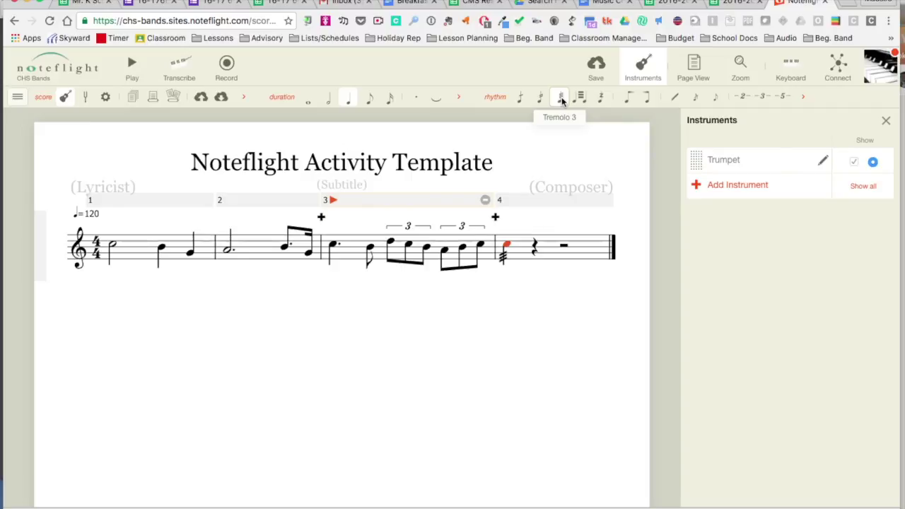
key(Right)
click(536, 252)
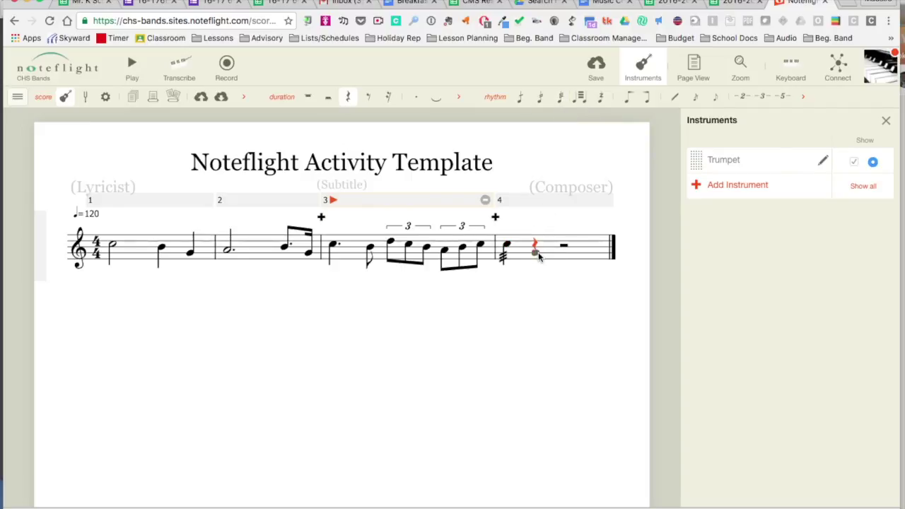
click(601, 98)
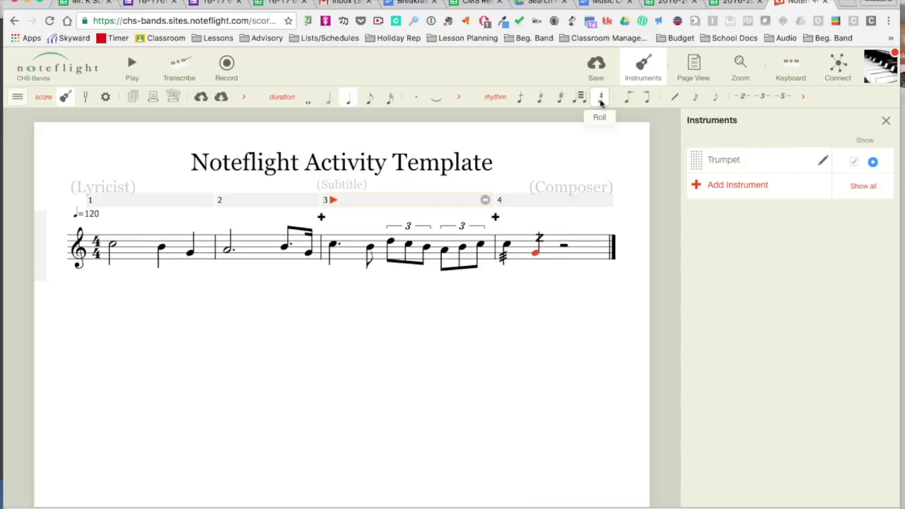